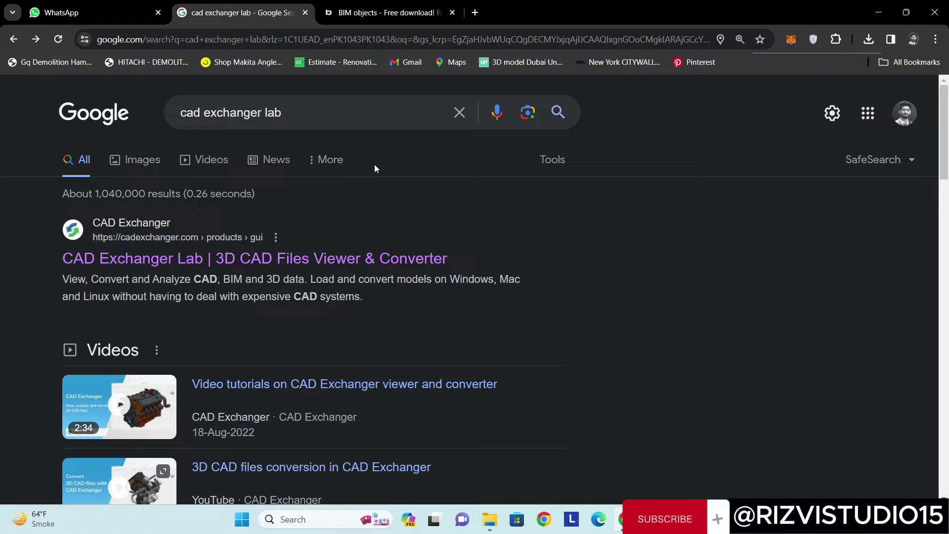
# Open the CAD Exchanger Lab product page from the search results and scroll through it
pyautogui.moveTo(296, 113); pyautogui.dragTo(185, 113)
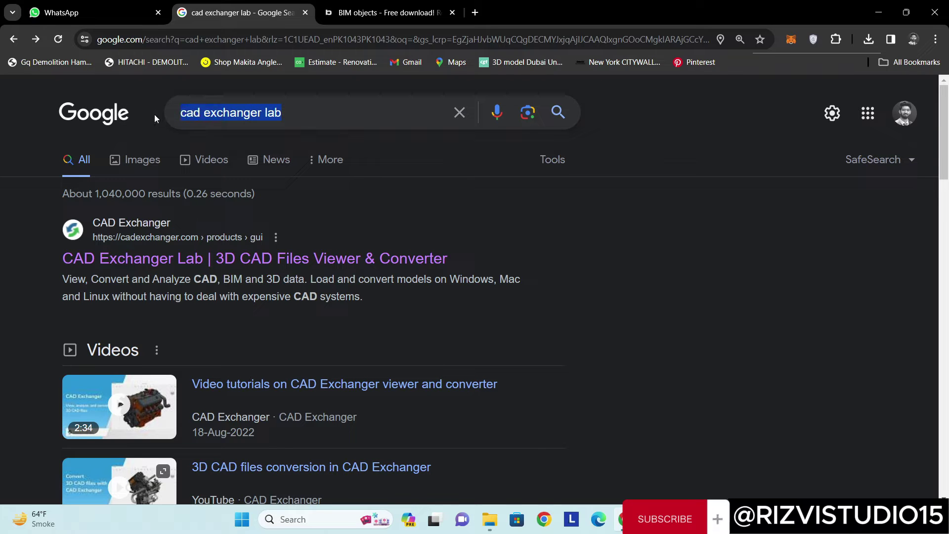
pyautogui.click(275, 258)
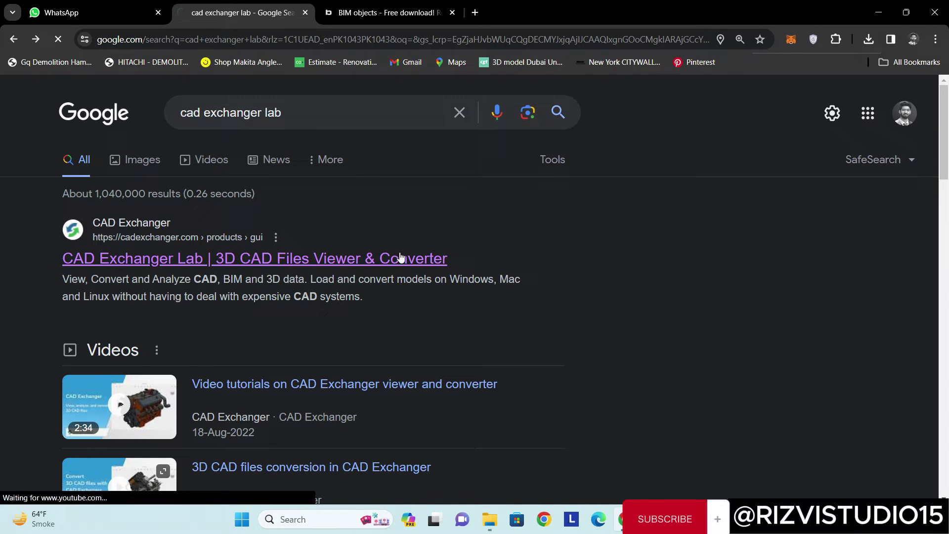
pyautogui.scroll(-2, 403, 257)
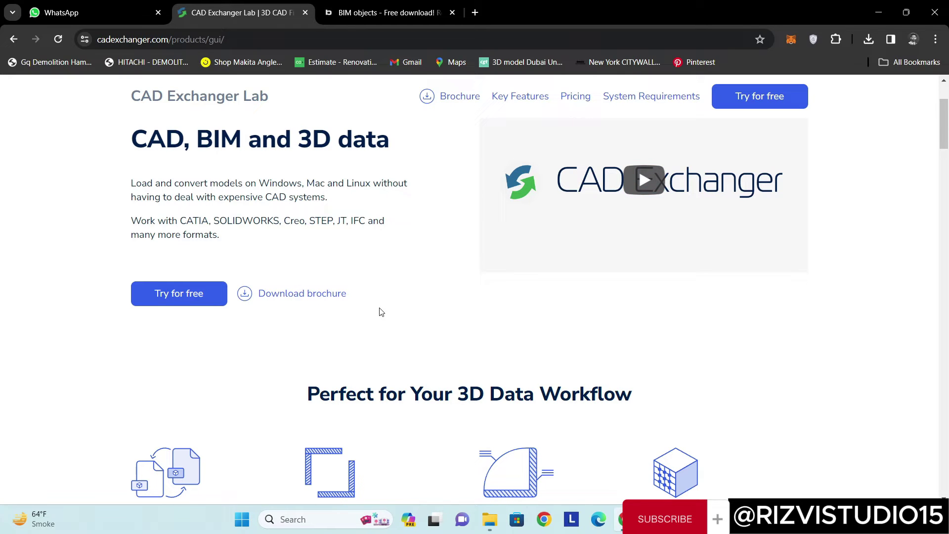
pyautogui.scroll(2, 460, 336)
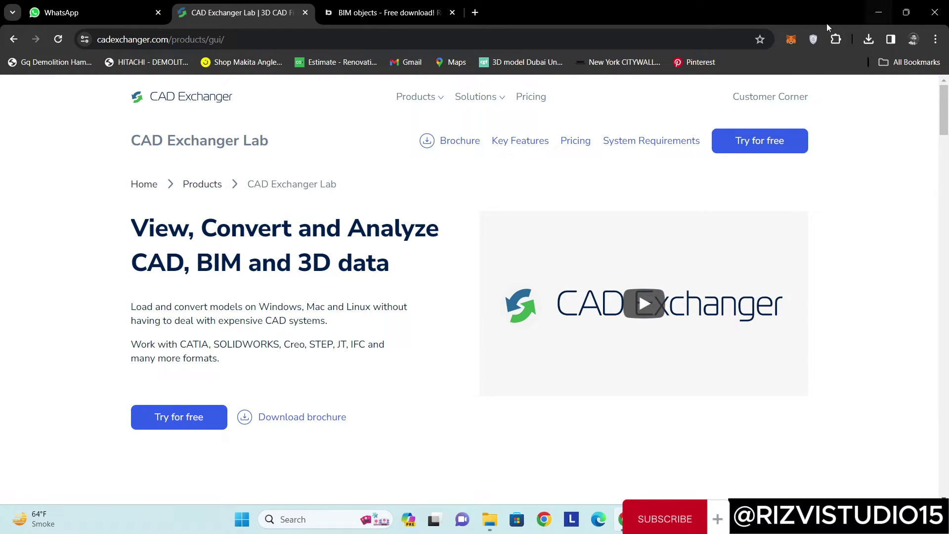
# Minimize Chrome and OBS, then launch CAD Exchanger Lab from its desktop shortcut
pyautogui.click(877, 13)
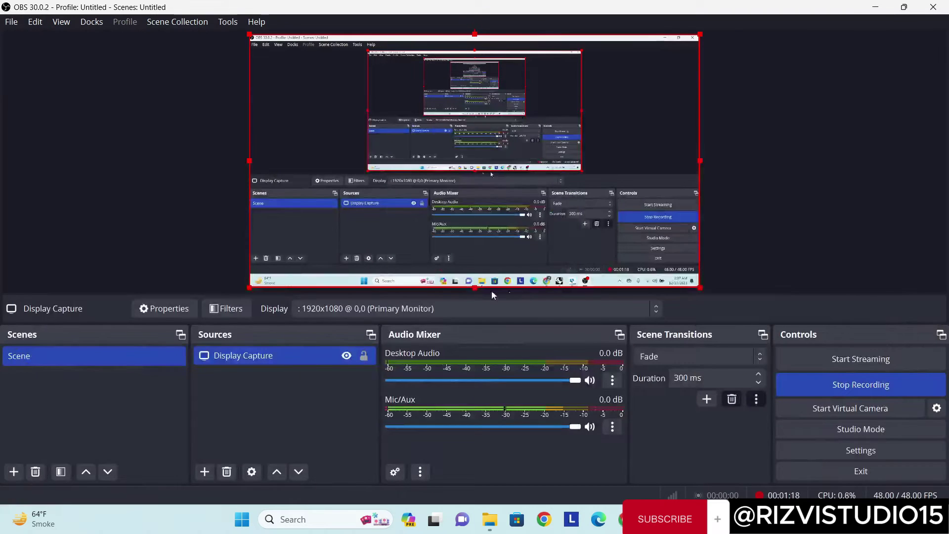
pyautogui.click(876, 9)
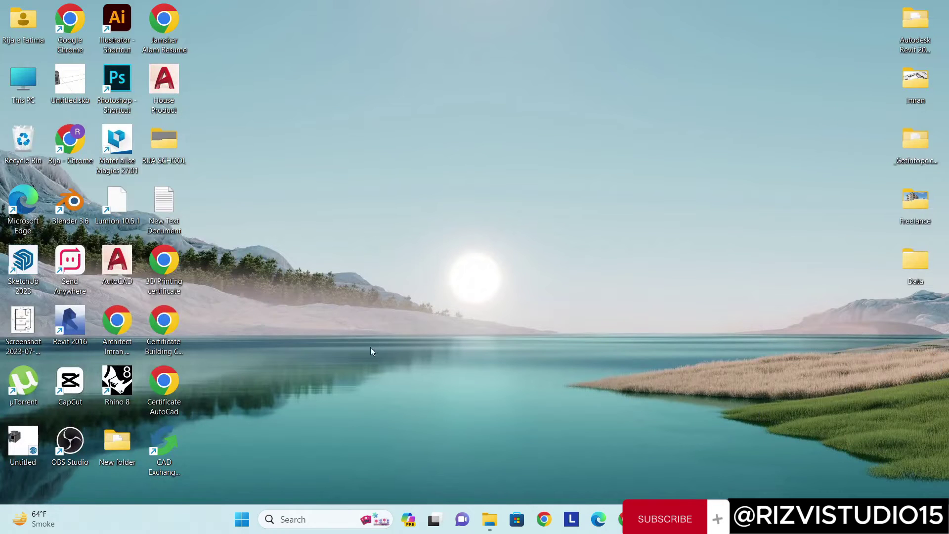
pyautogui.click(156, 445)
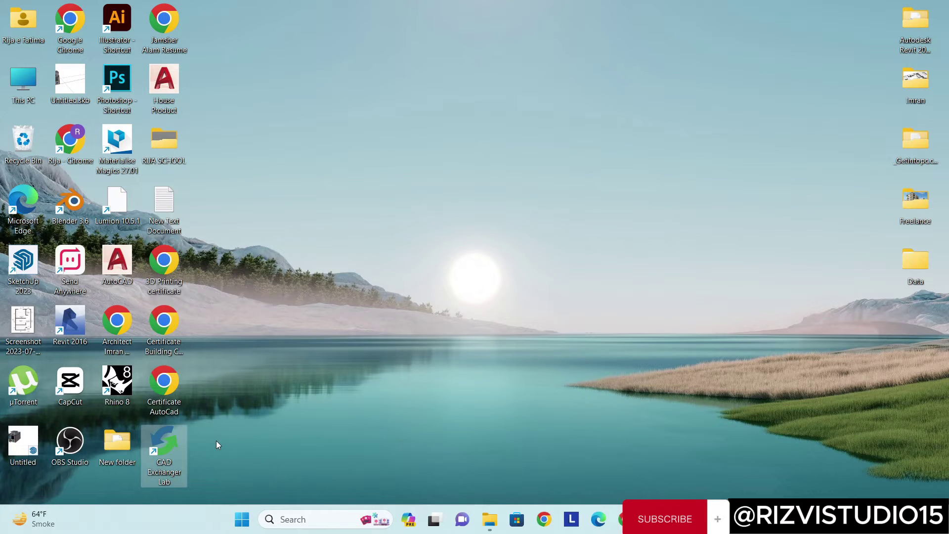
pyautogui.doubleClick(171, 436)
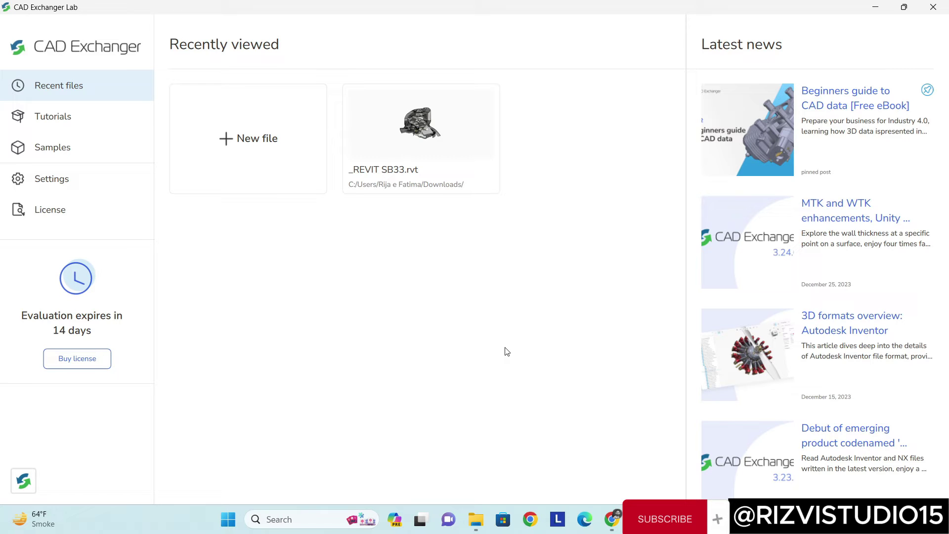
# Import Functional Space_Room 06_R22.rvt using the Revit files (*.rvt) filter
pyautogui.click(259, 153)
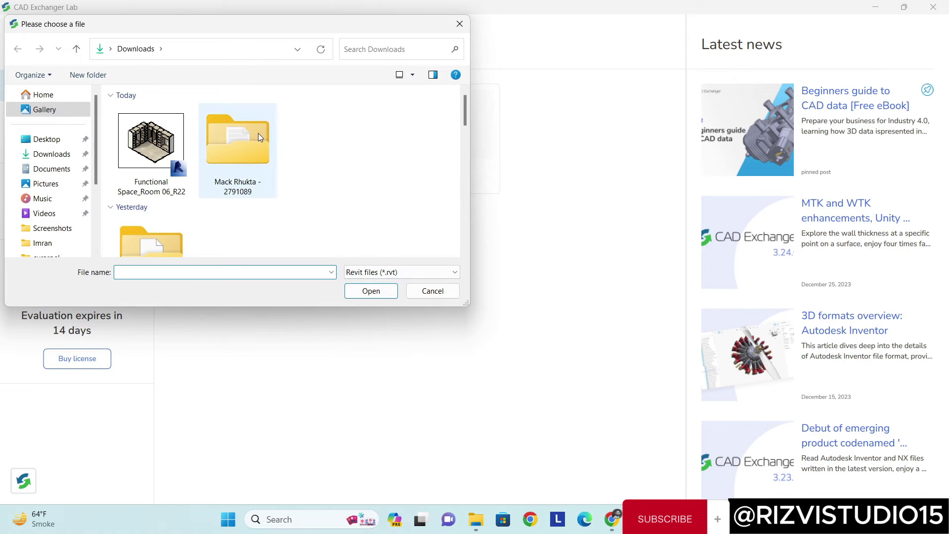
pyautogui.click(410, 271)
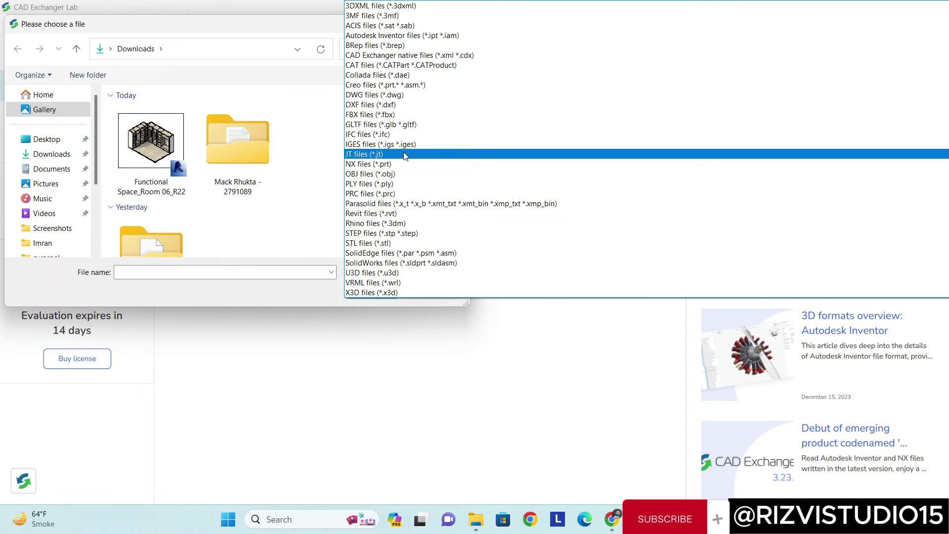
pyautogui.scroll(1, 405, 155)
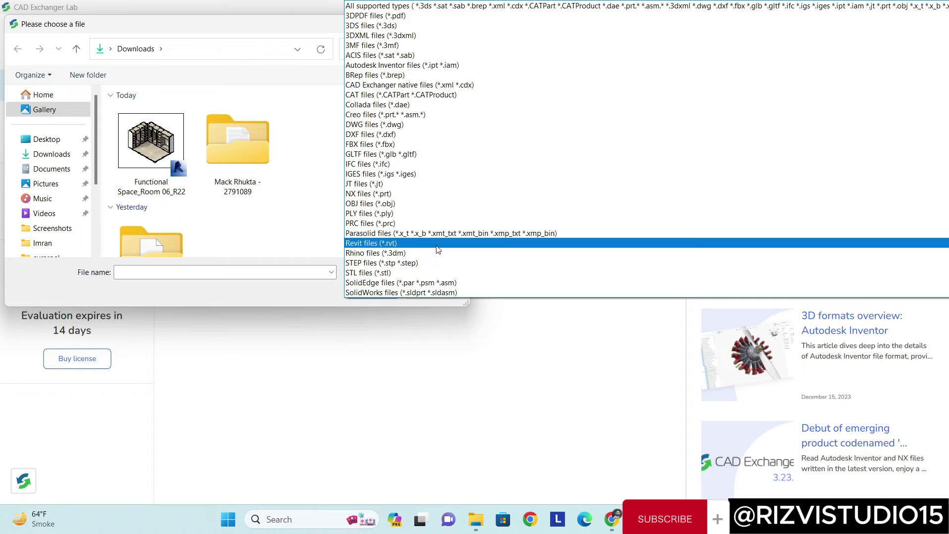
pyautogui.click(361, 246)
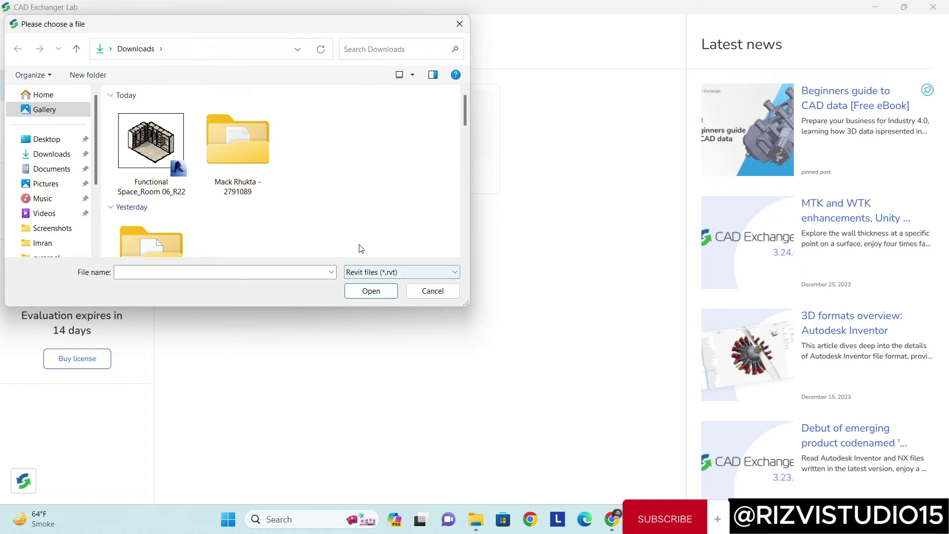
pyautogui.click(121, 128)
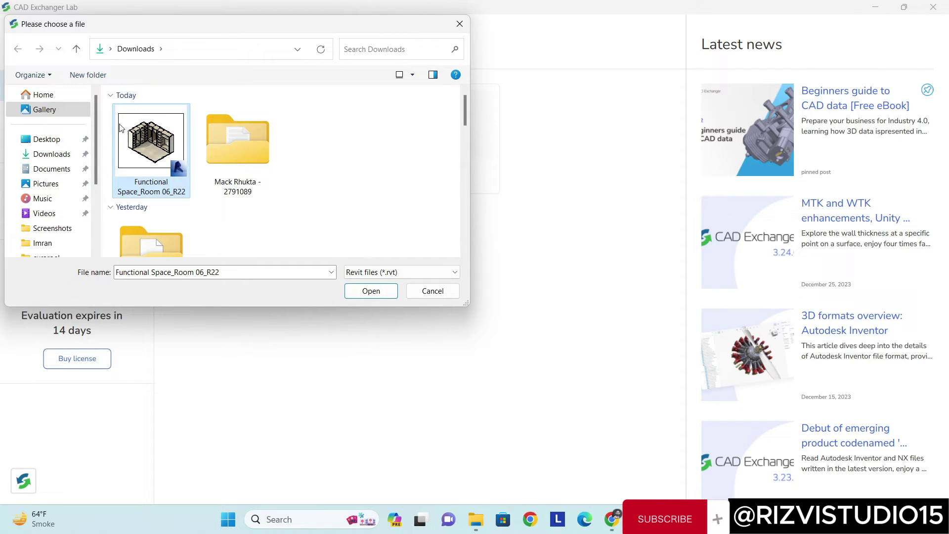
pyautogui.click(374, 290)
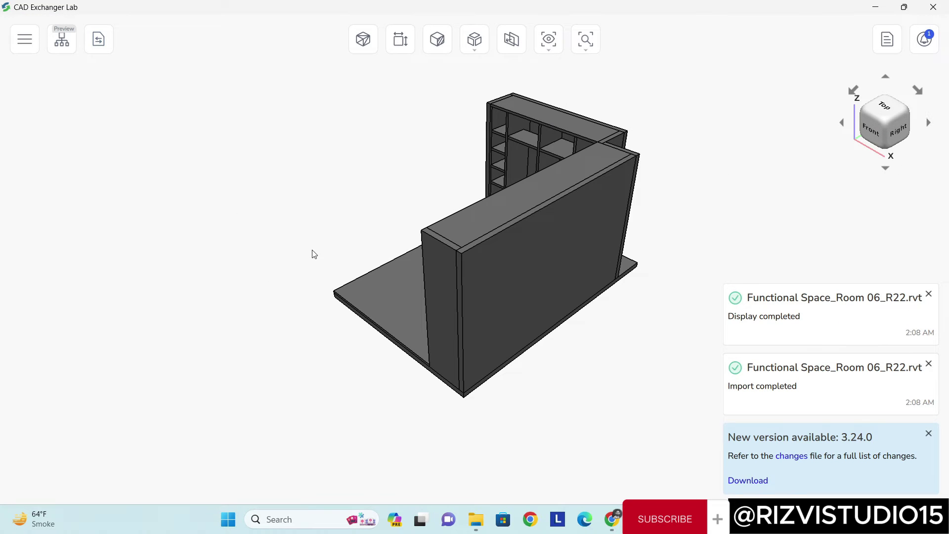
# Rotate the model with the view cube arrows until it stands upright in three-quarter view
pyautogui.click(930, 123)
pyautogui.click(930, 128)
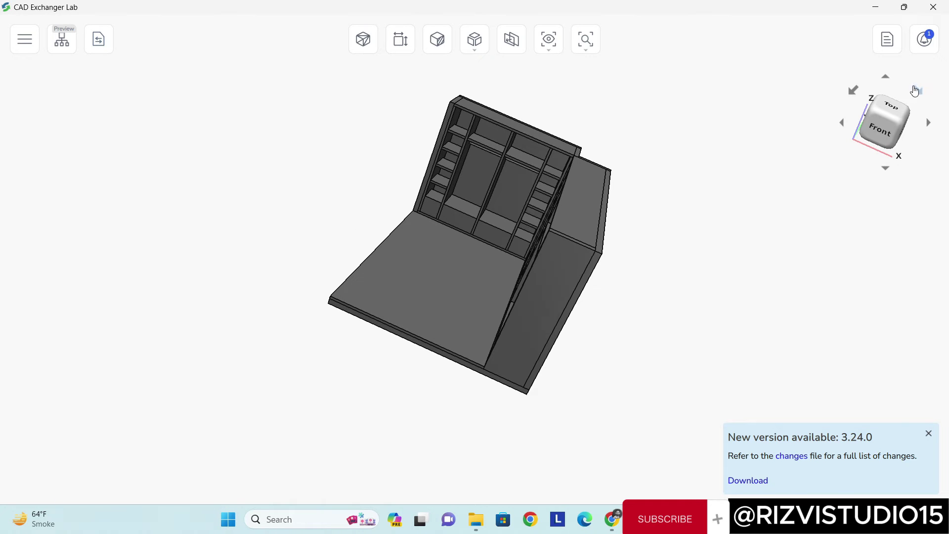
pyautogui.click(854, 91)
pyautogui.click(854, 93)
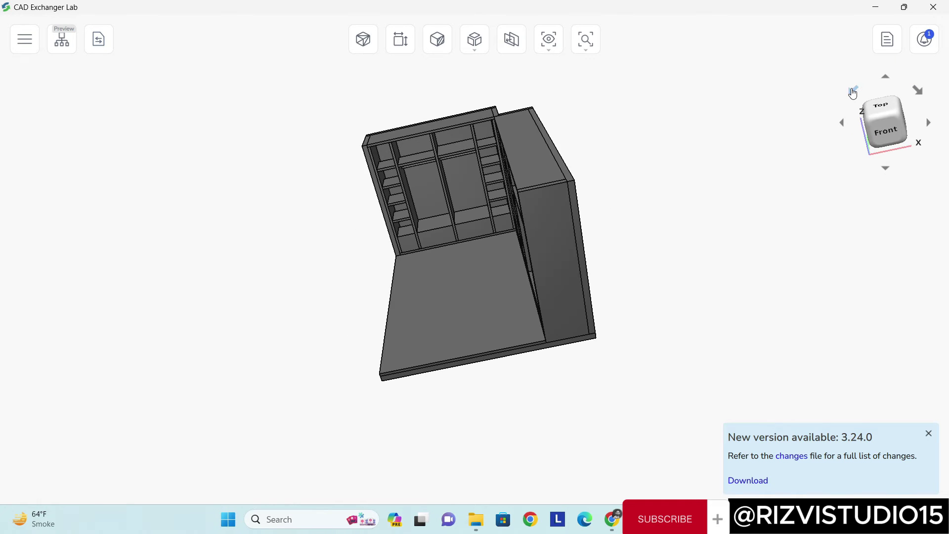
pyautogui.click(918, 90)
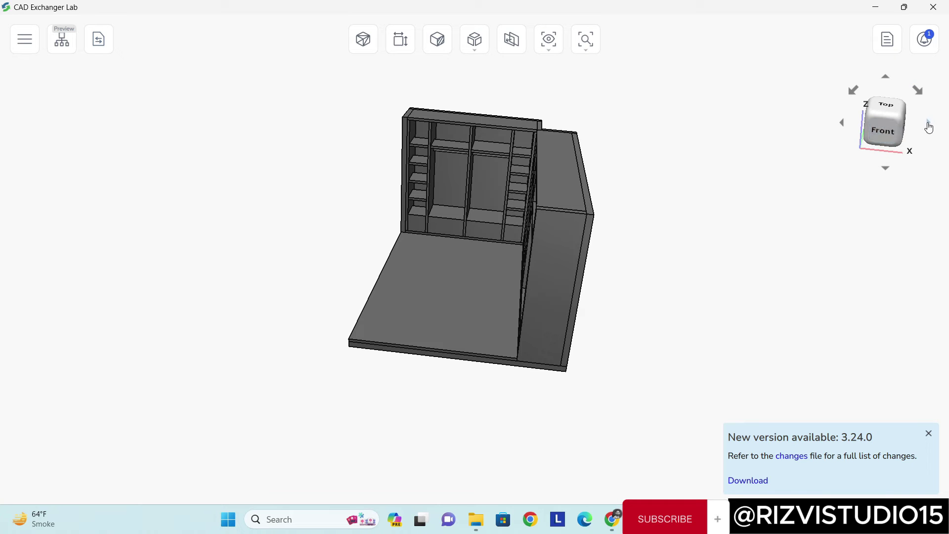
pyautogui.click(855, 92)
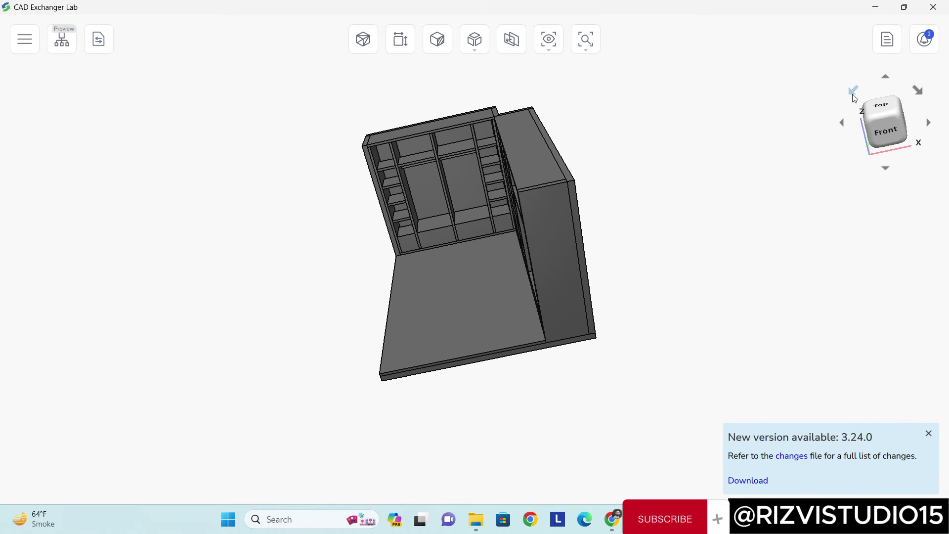
pyautogui.click(934, 127)
pyautogui.click(934, 128)
pyautogui.click(935, 128)
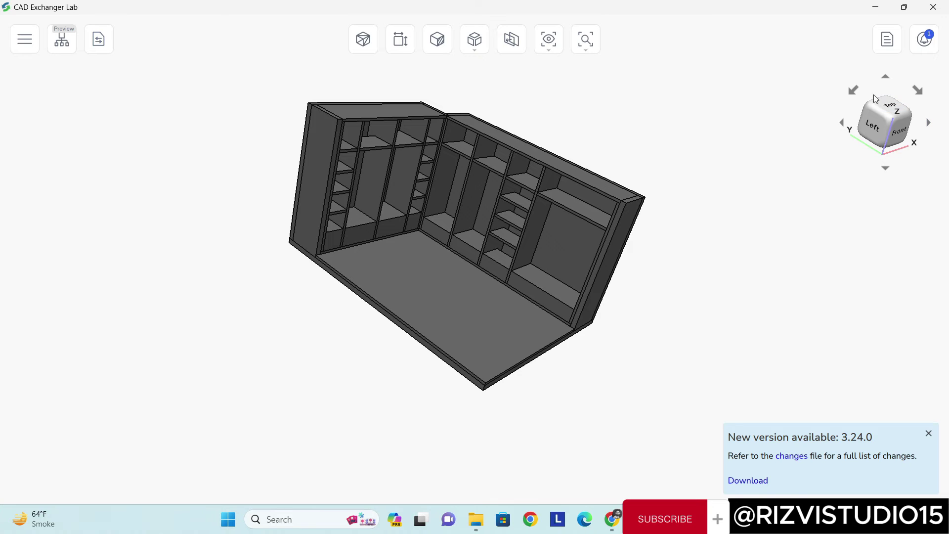
pyautogui.click(853, 91)
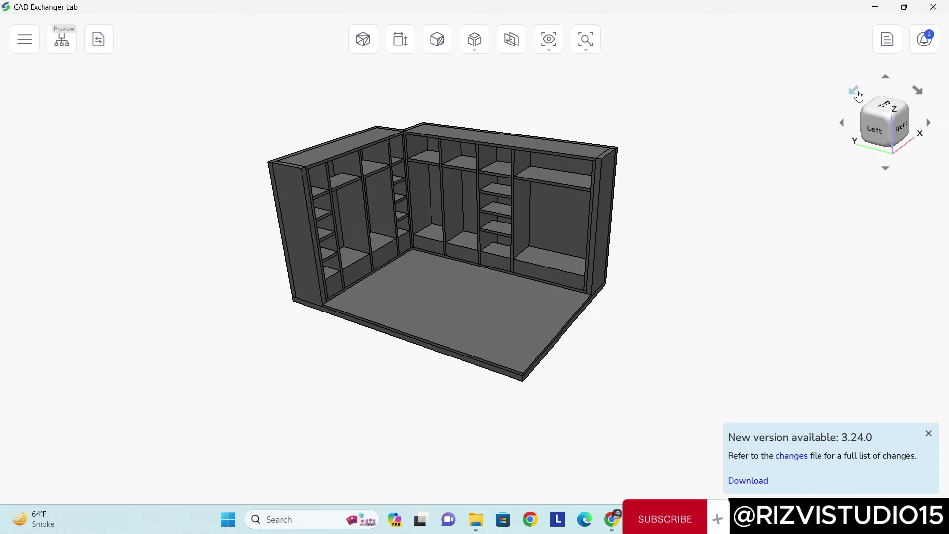
# Select the top, side, back and floor panels of the wardrobe
pyautogui.click(352, 147)
pyautogui.click(297, 203)
pyautogui.click(441, 223)
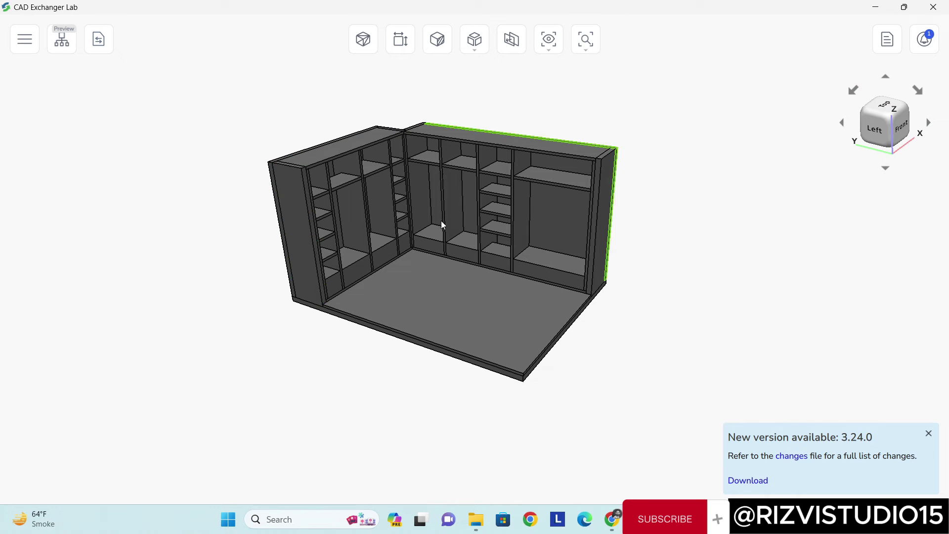
pyautogui.click(444, 285)
# Preview plain Shading, then return to the Shading with boundaries display mode
pyautogui.click(549, 41)
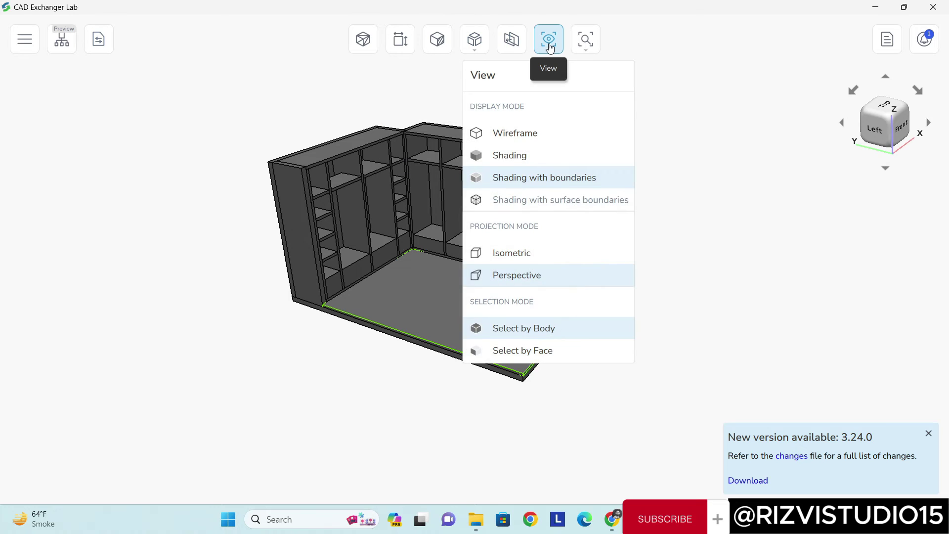
pyautogui.click(512, 164)
pyautogui.click(519, 178)
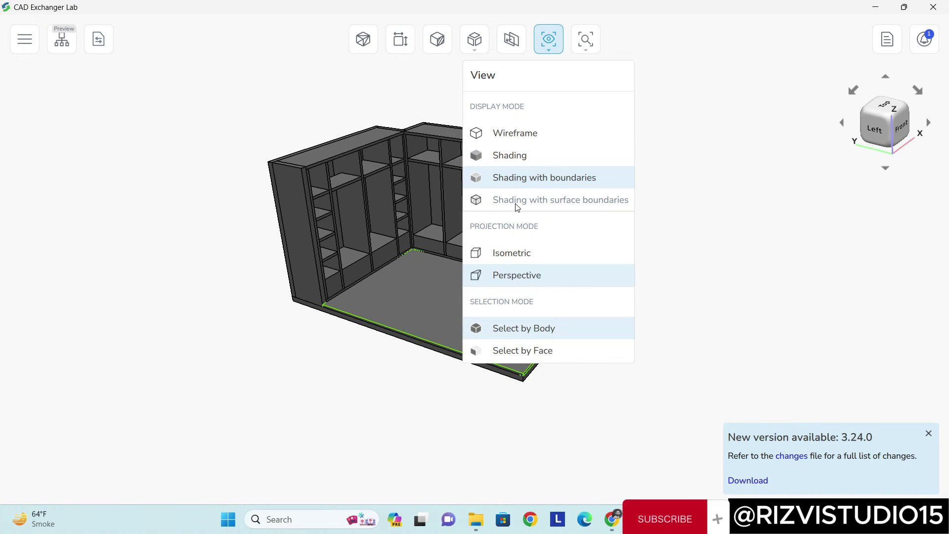
pyautogui.click(424, 186)
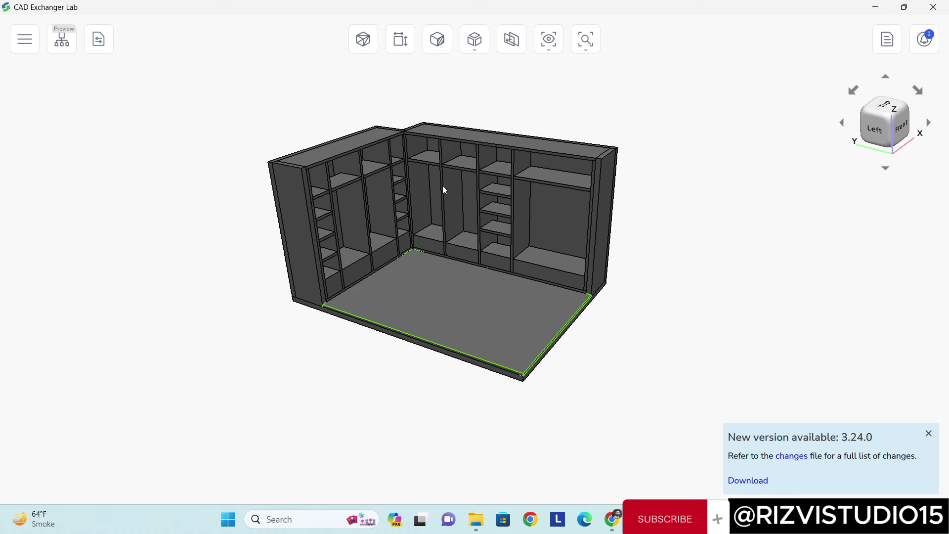
# Zoom in and hide the top shelf of the right-hand wardrobe bay
pyautogui.scroll(5, 494, 168)
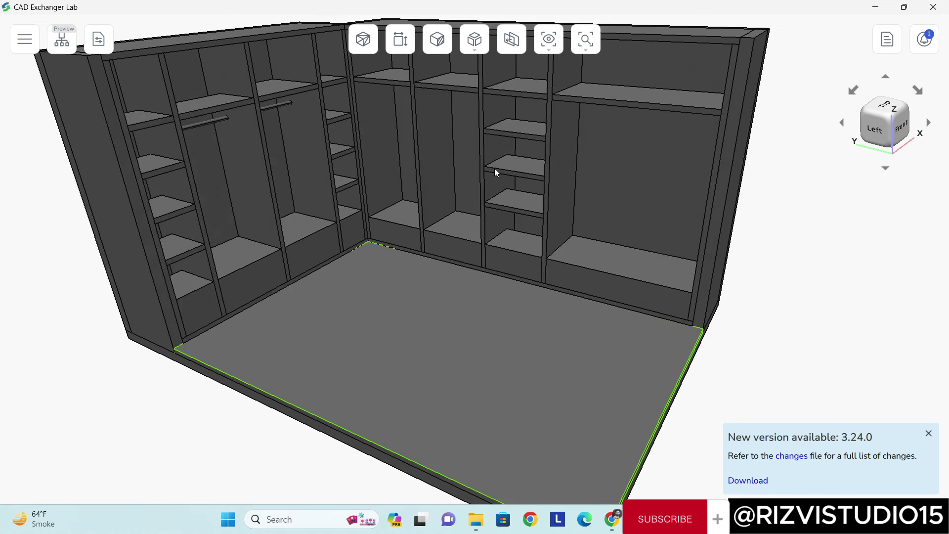
pyautogui.scroll(-8, 375, 188)
pyautogui.scroll(3, 524, 163)
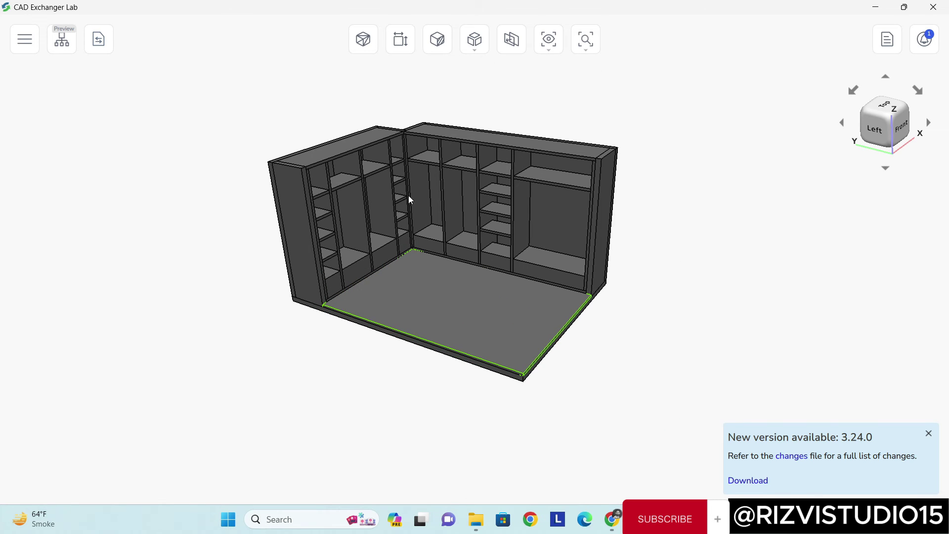
pyautogui.scroll(3, 394, 132)
pyautogui.scroll(-3, 381, 250)
pyautogui.rightClick(543, 179)
pyautogui.click(561, 195)
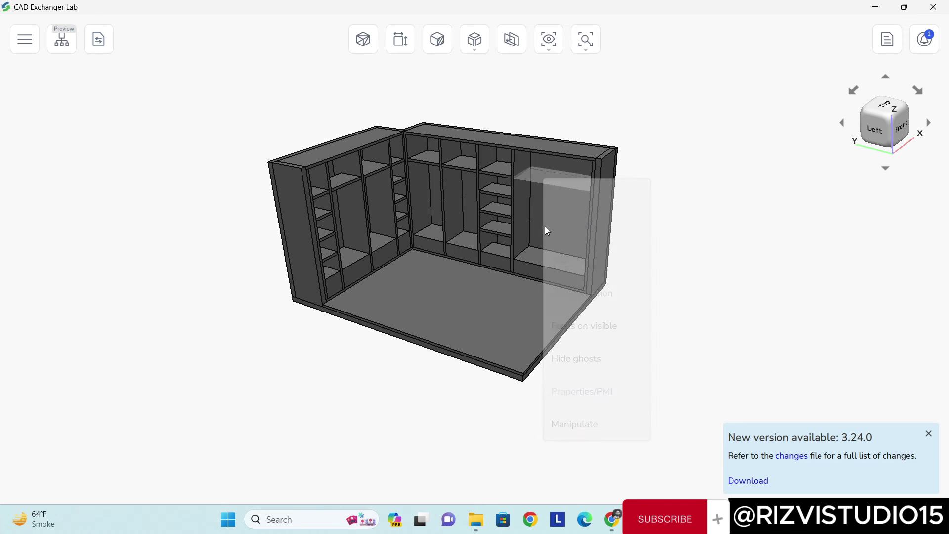
pyautogui.click(554, 45)
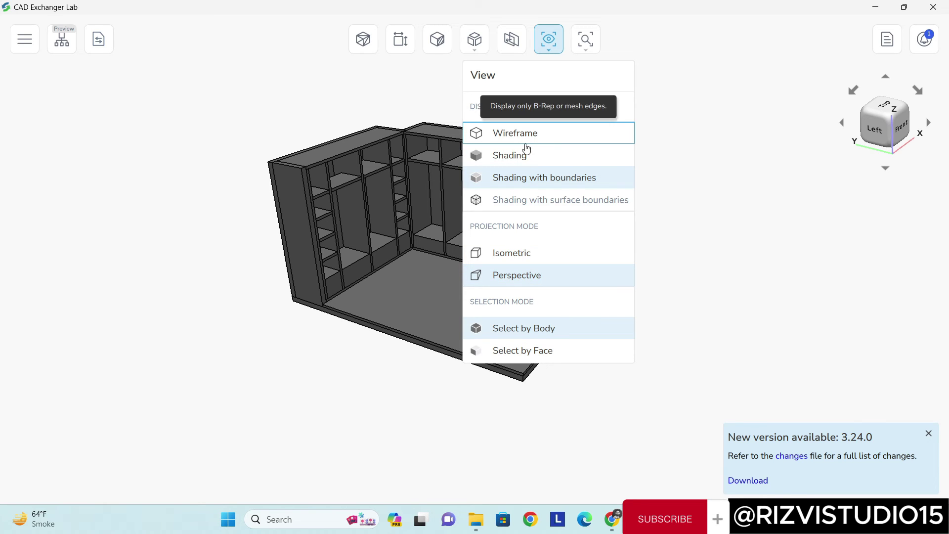
pyautogui.click(475, 39)
pyautogui.click(437, 50)
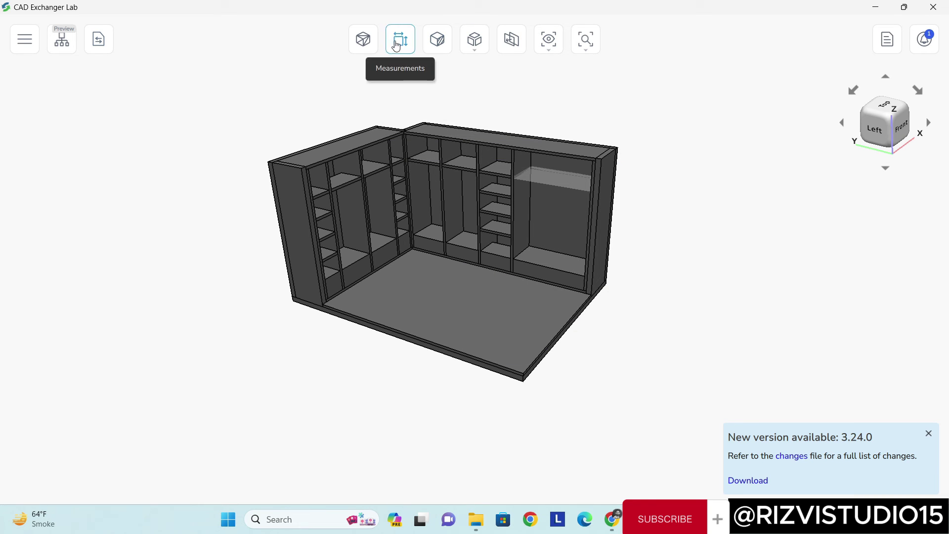
pyautogui.click(586, 39)
pyautogui.click(475, 39)
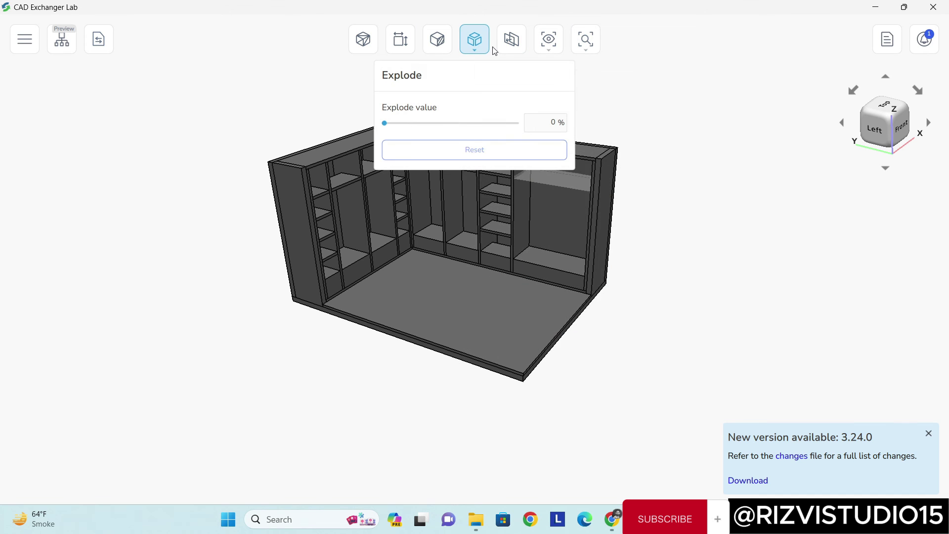
pyautogui.click(166, 60)
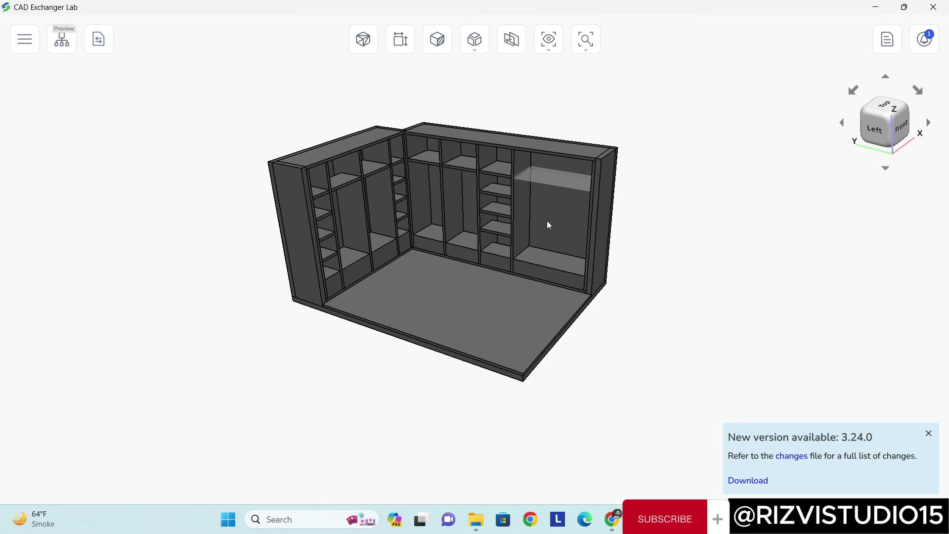
# Export the model as Stereolithography (*.stl) named Functional Space_Room 06_R22
pyautogui.click(23, 48)
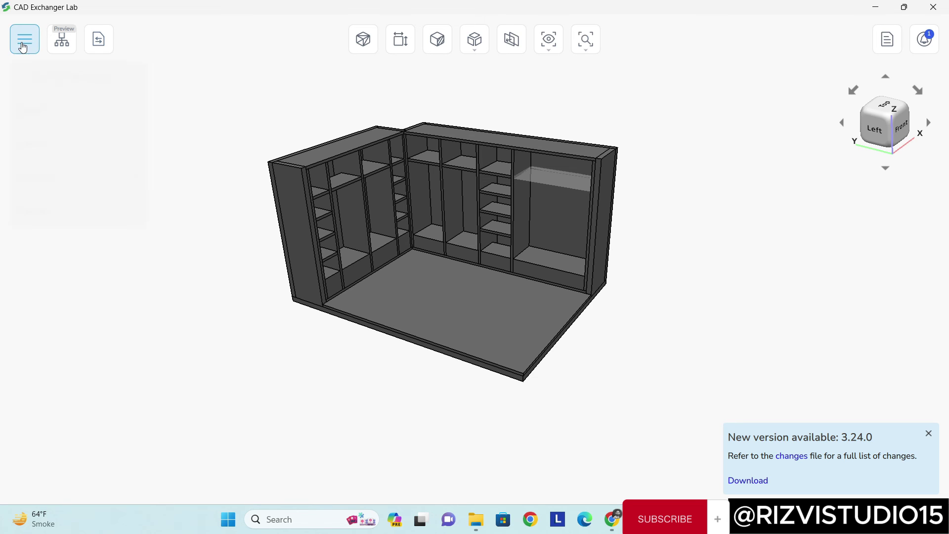
pyautogui.click(28, 147)
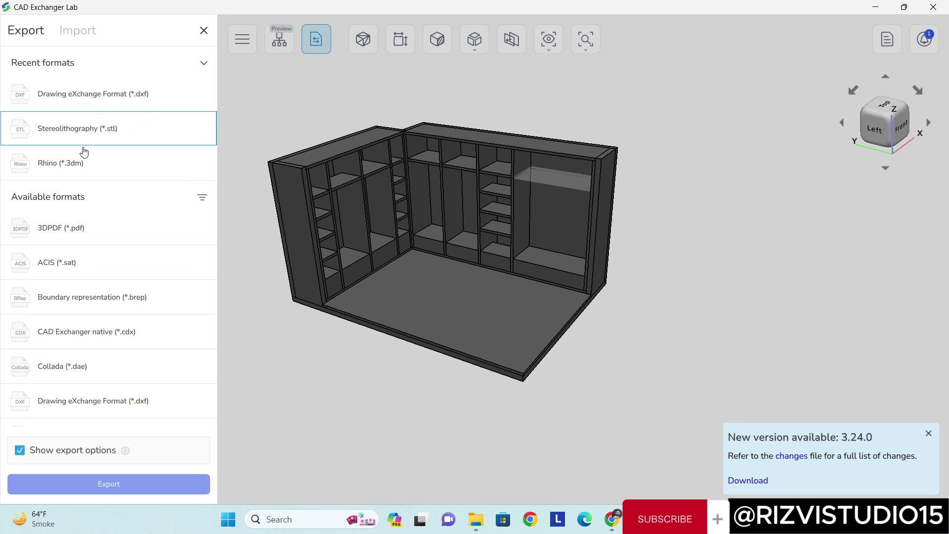
pyautogui.scroll(-2, 139, 226)
pyautogui.scroll(-5, 139, 226)
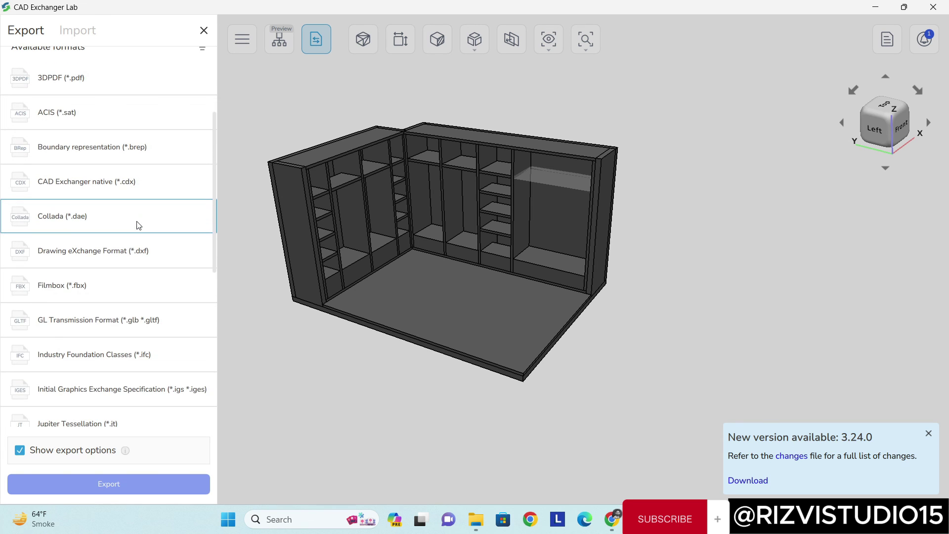
pyautogui.scroll(-4, 140, 264)
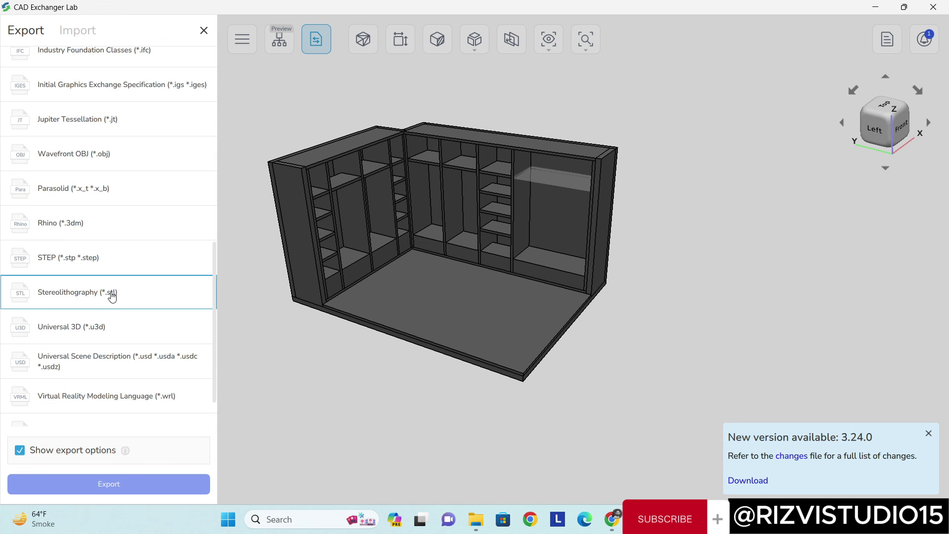
pyautogui.click(109, 297)
pyautogui.click(166, 488)
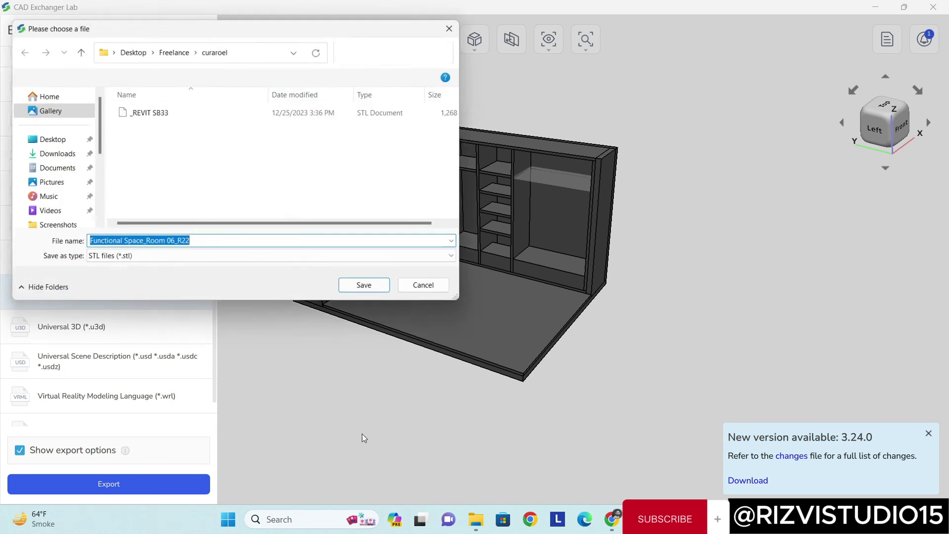
pyautogui.press('Return')
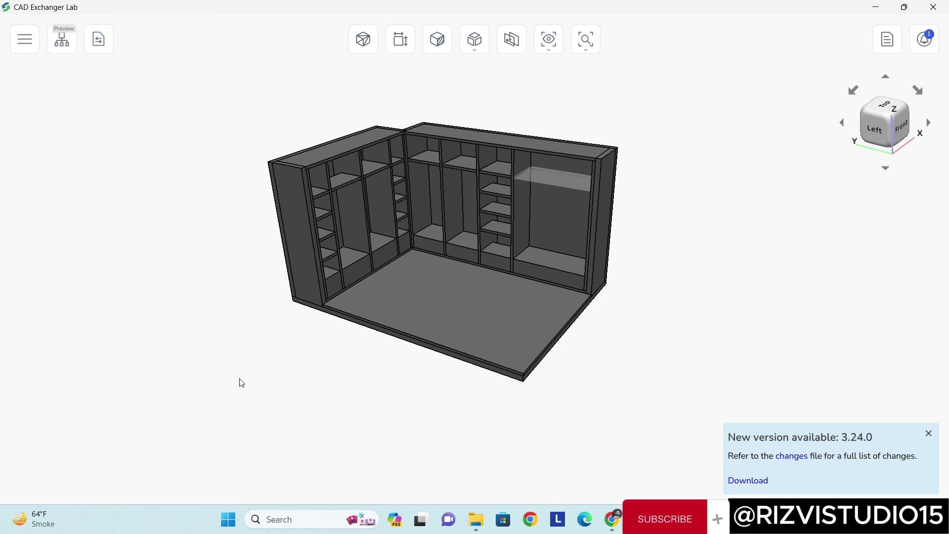